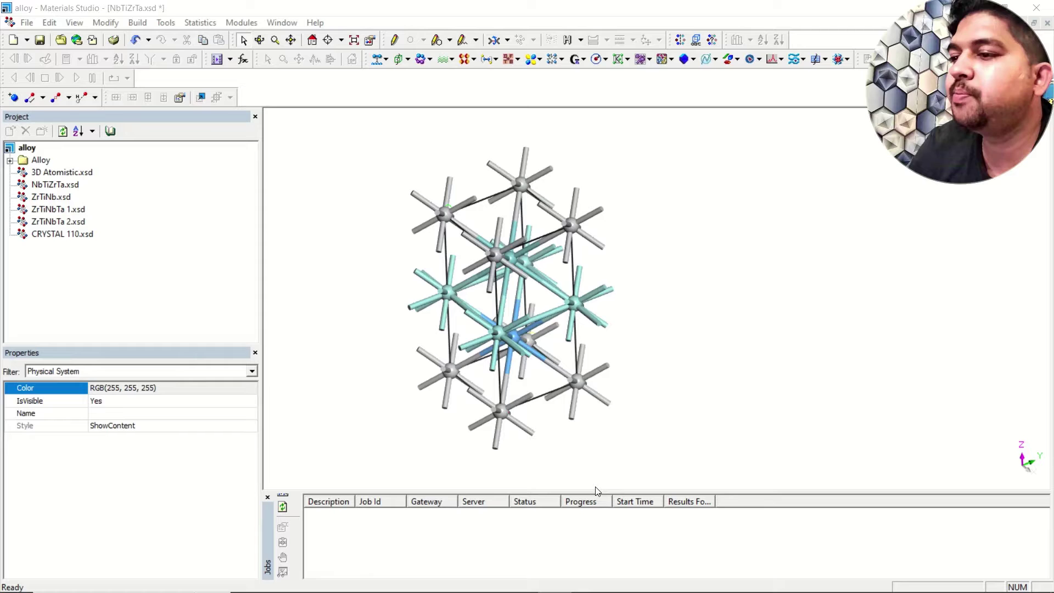
# Rotate the NbTiZrTa crystal to inspect it, then open the CASTEP Calculation dialog.
pyautogui.moveTo(600, 315)
pyautogui.mouseDown()
pyautogui.moveTo(640, 258)
pyautogui.moveTo(609, 307)
pyautogui.mouseUp()
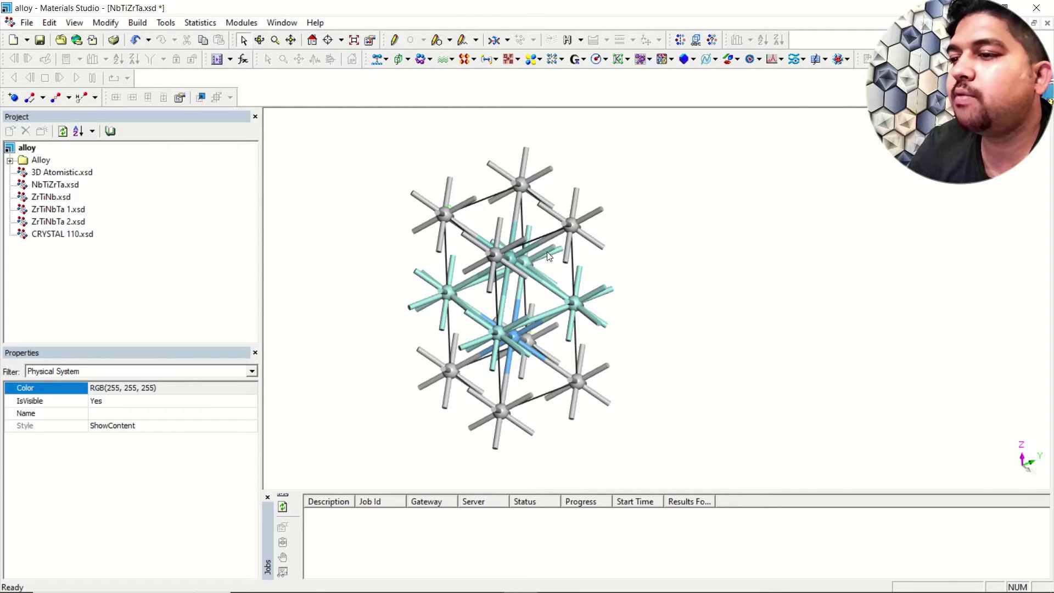
pyautogui.moveTo(529, 287); pyautogui.dragTo(541, 207)
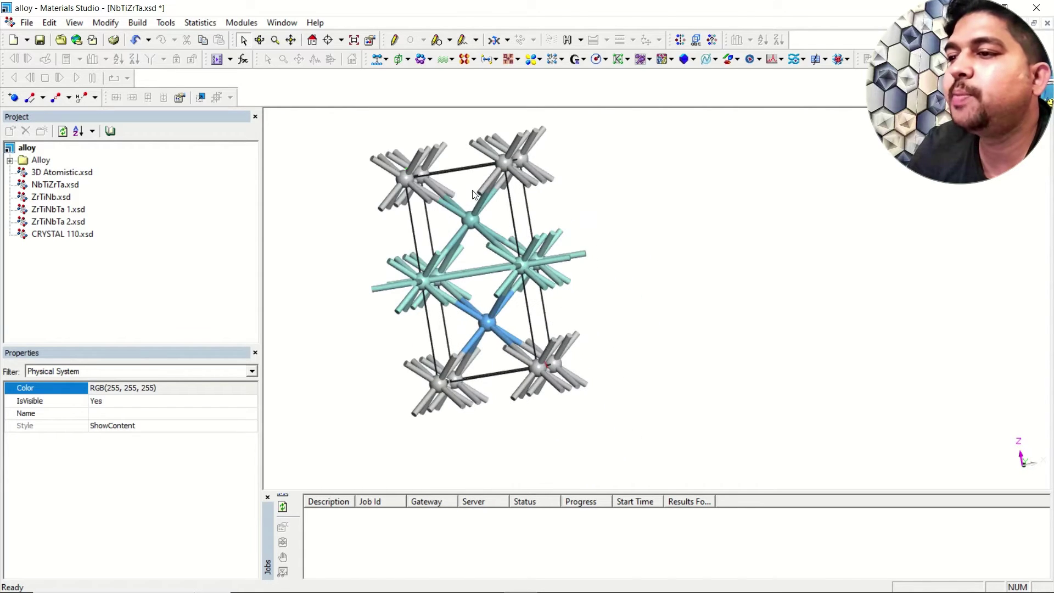
pyautogui.moveTo(474, 192); pyautogui.dragTo(581, 226)
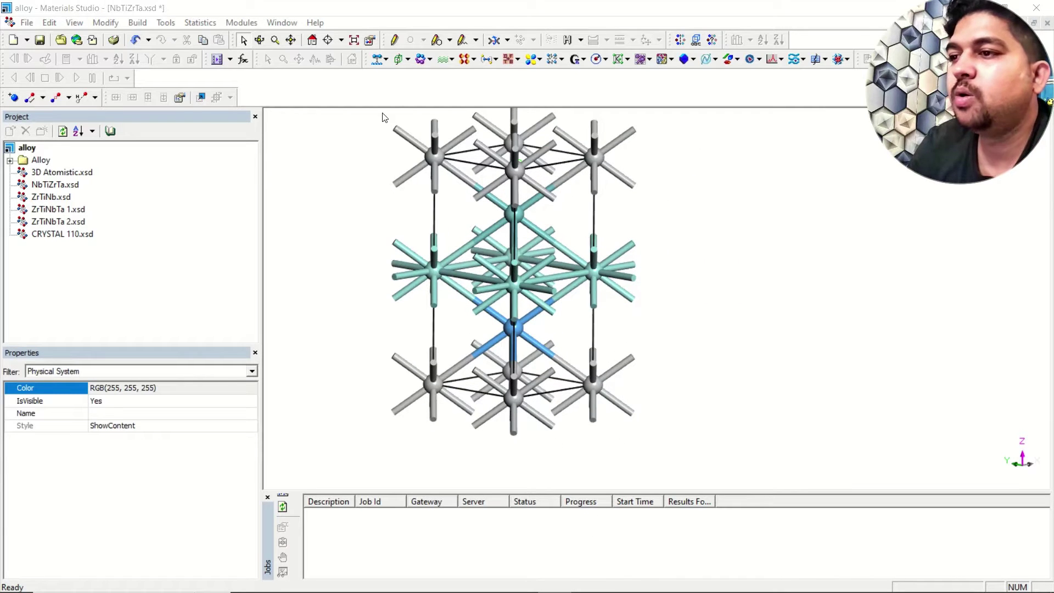
pyautogui.moveTo(561, 167); pyautogui.dragTo(529, 128)
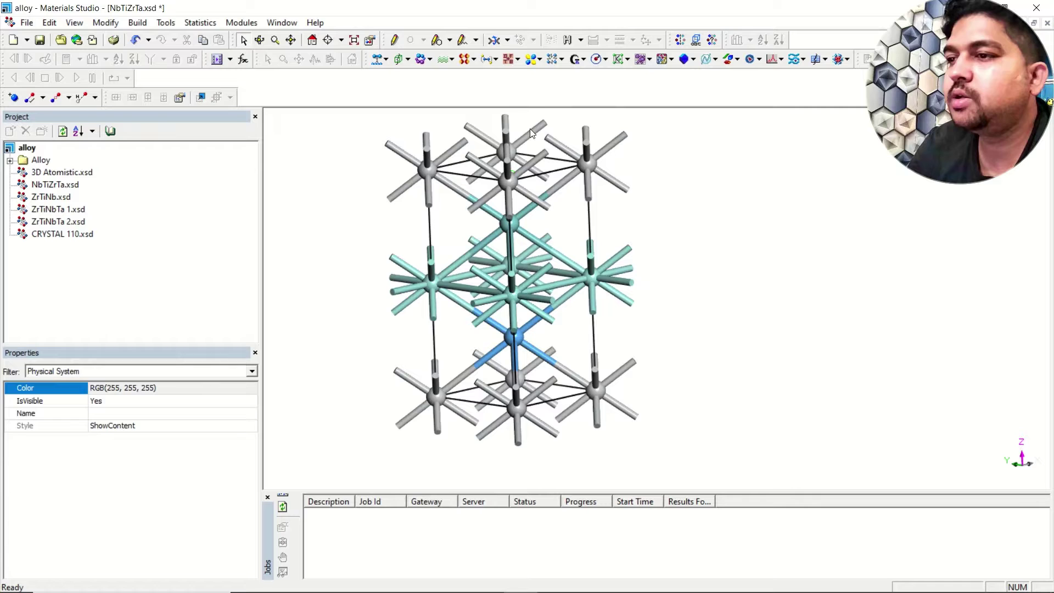
pyautogui.click(452, 60)
pyautogui.click(475, 75)
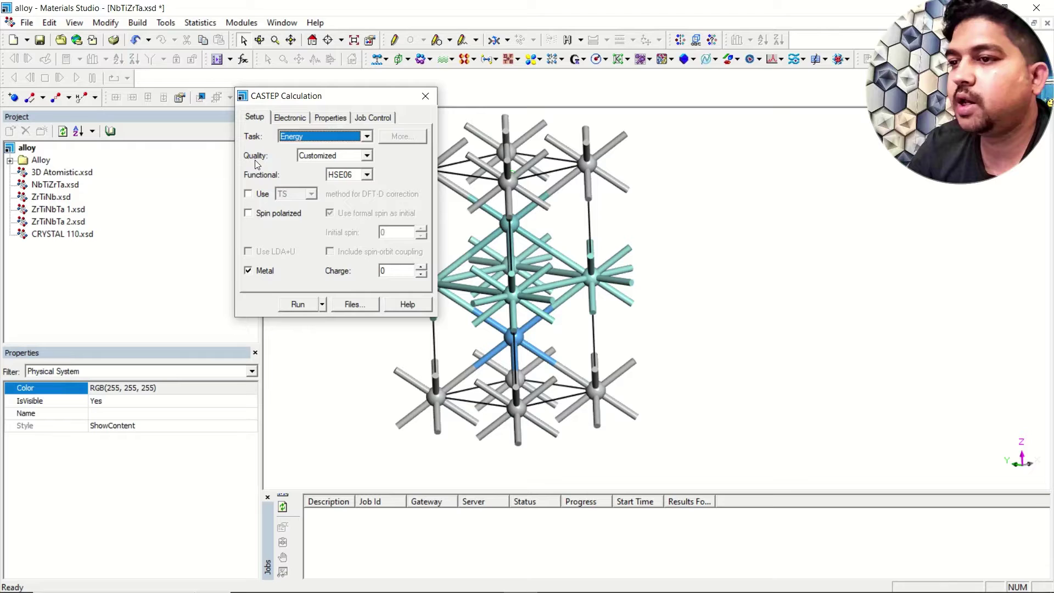
# Set the CASTEP quality to Ultra-fine and show the Electronic settings.
pyautogui.click(326, 157)
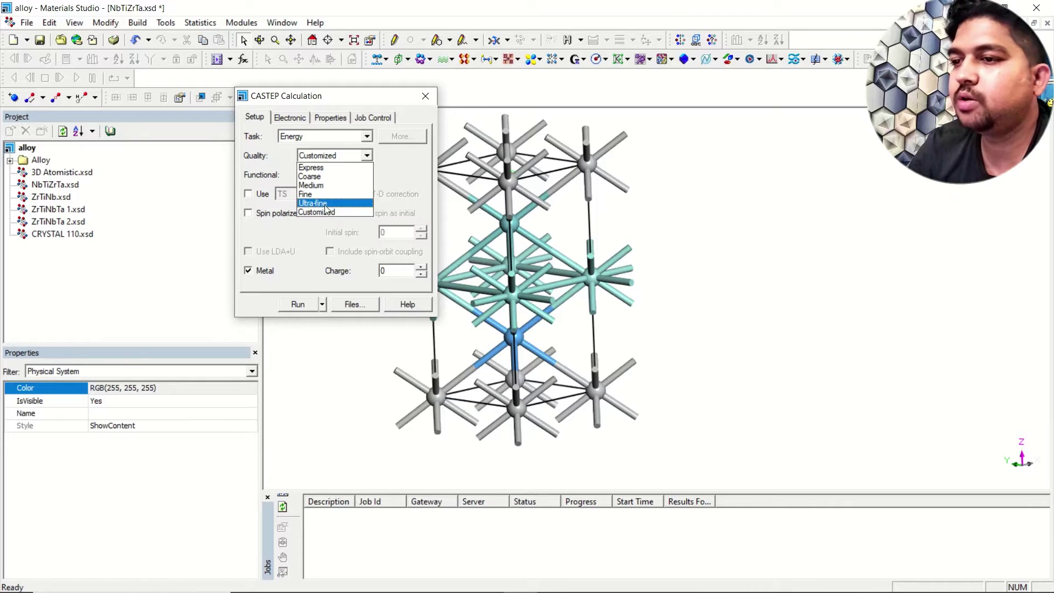
pyautogui.click(325, 205)
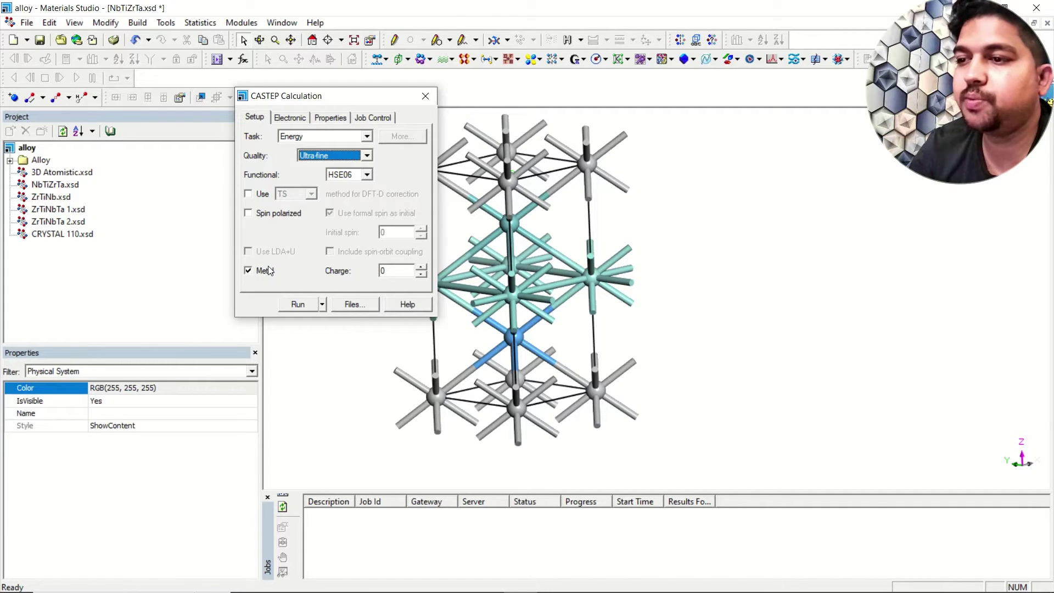
pyautogui.click(291, 119)
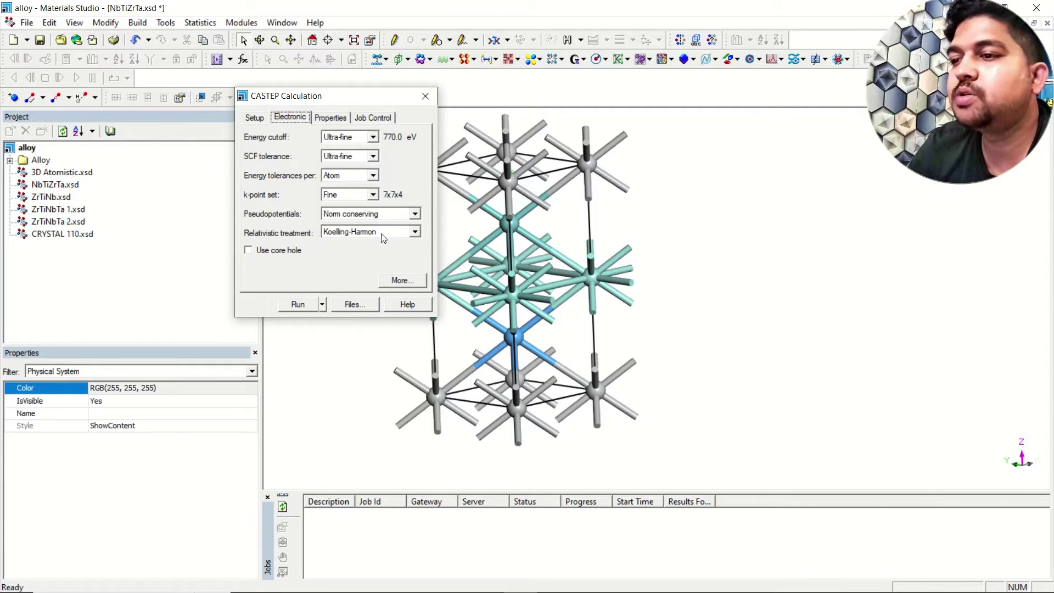
# In Electronic Options, set a custom energy cutoff of 500 eV.
pyautogui.click(396, 280)
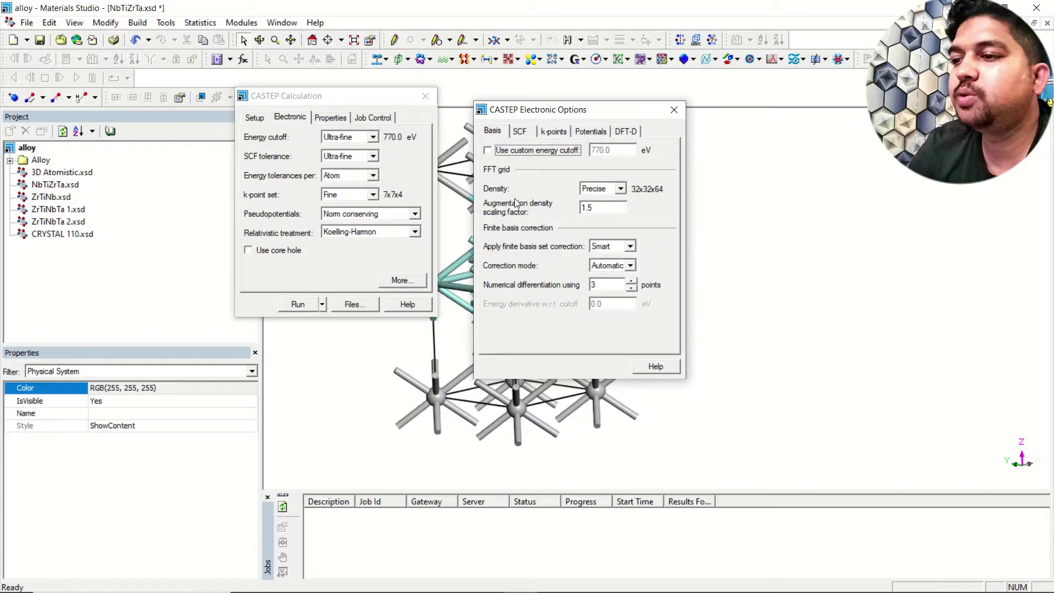
pyautogui.click(509, 151)
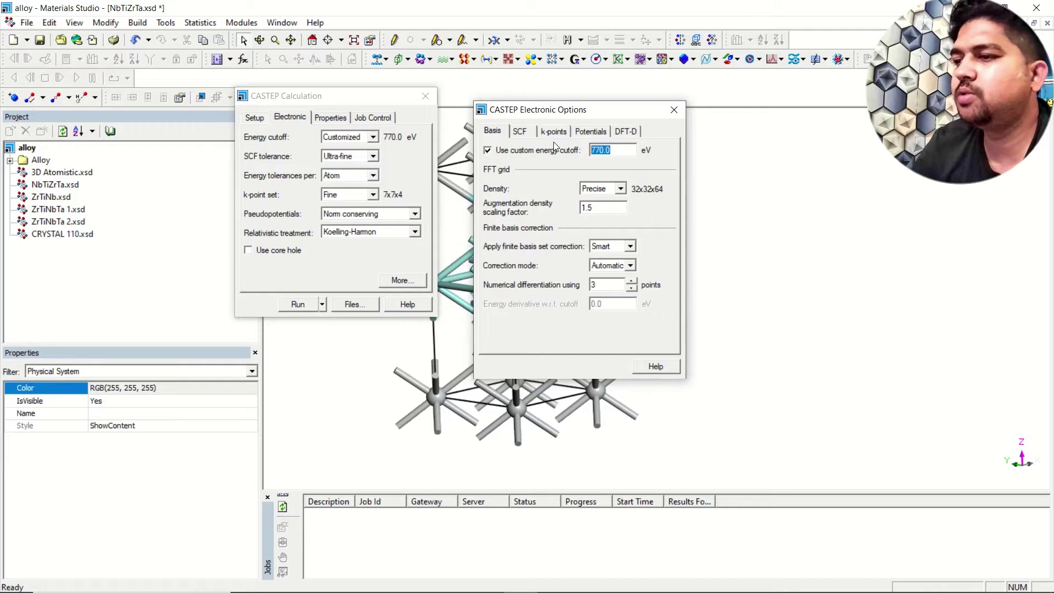
pyautogui.write('500')
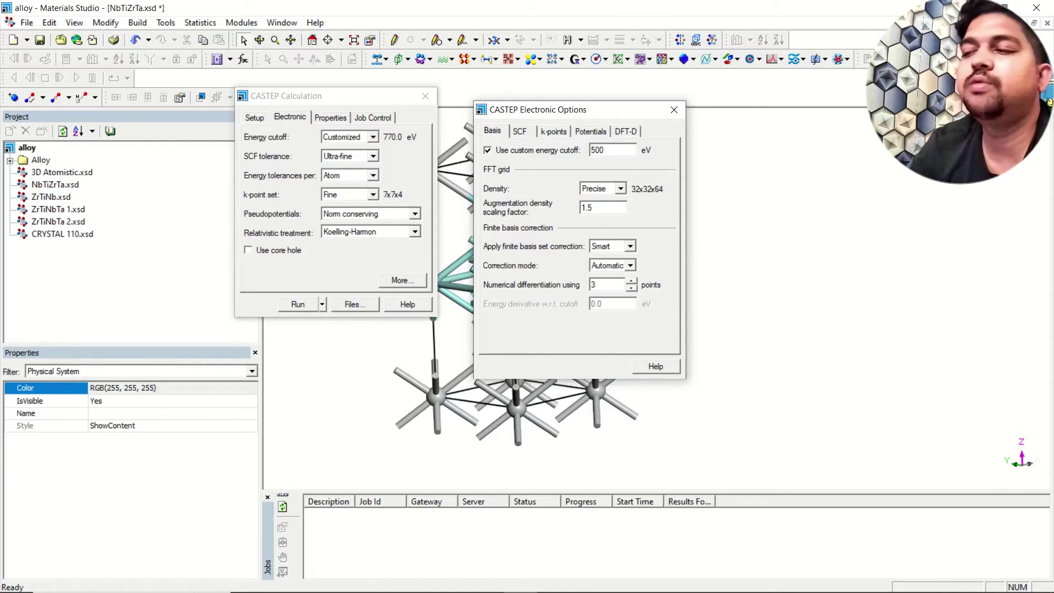
# Try a 10×10×10 k-point grid, revert to separation-based k-points, then review the pseudopotentials.
pyautogui.click(522, 132)
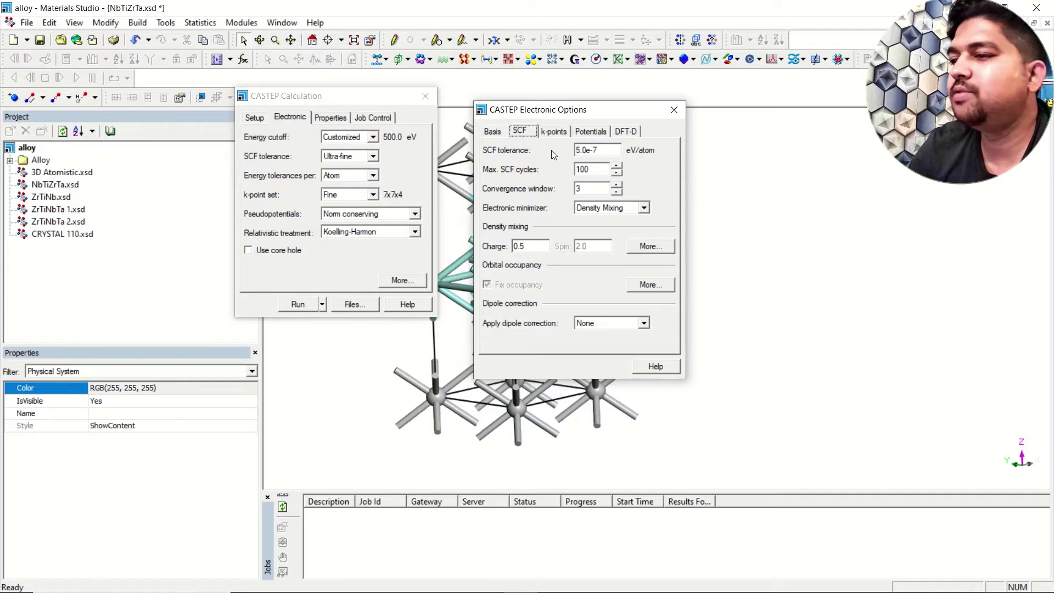
pyautogui.click(554, 131)
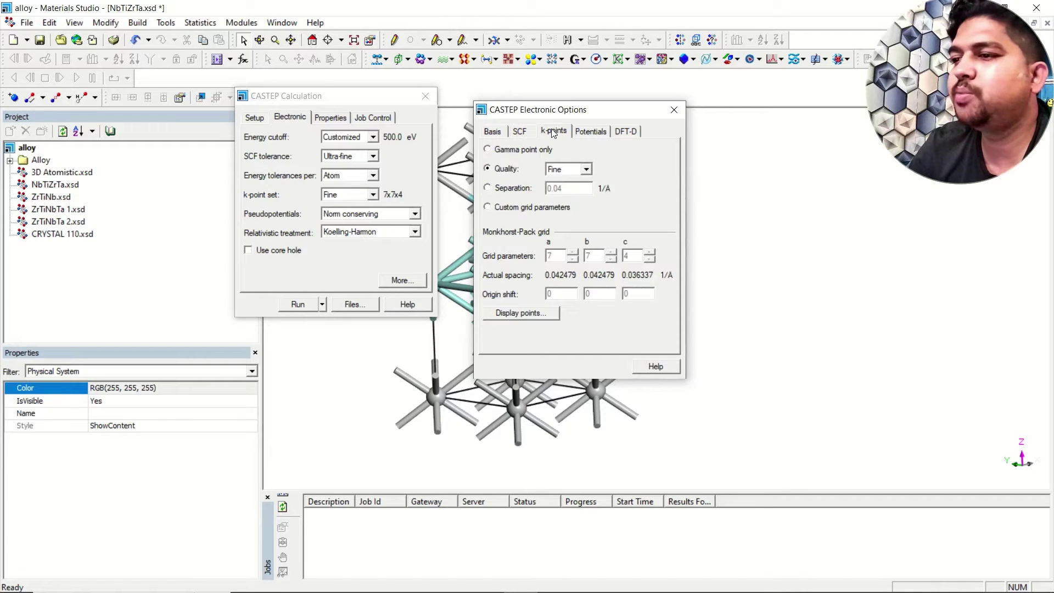
pyautogui.click(488, 208)
pyautogui.click(550, 255)
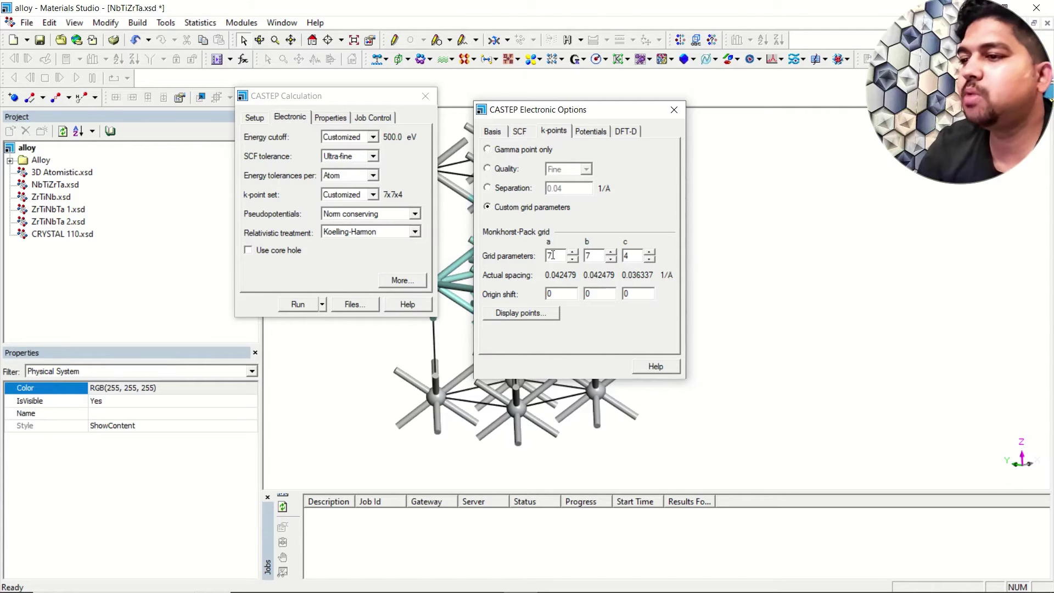
pyautogui.doubleClick(553, 255)
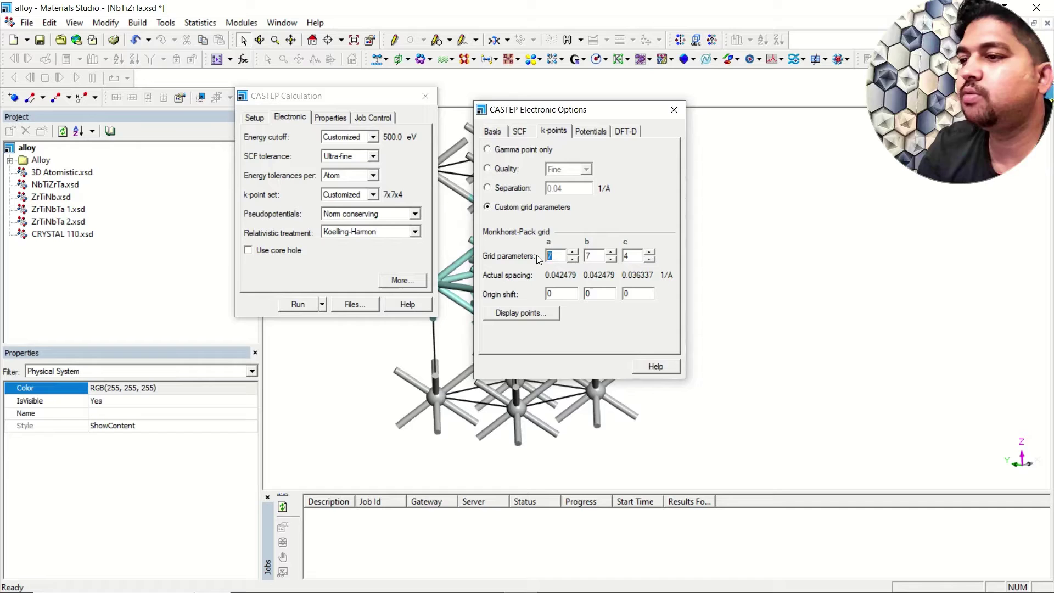
pyautogui.write('10')
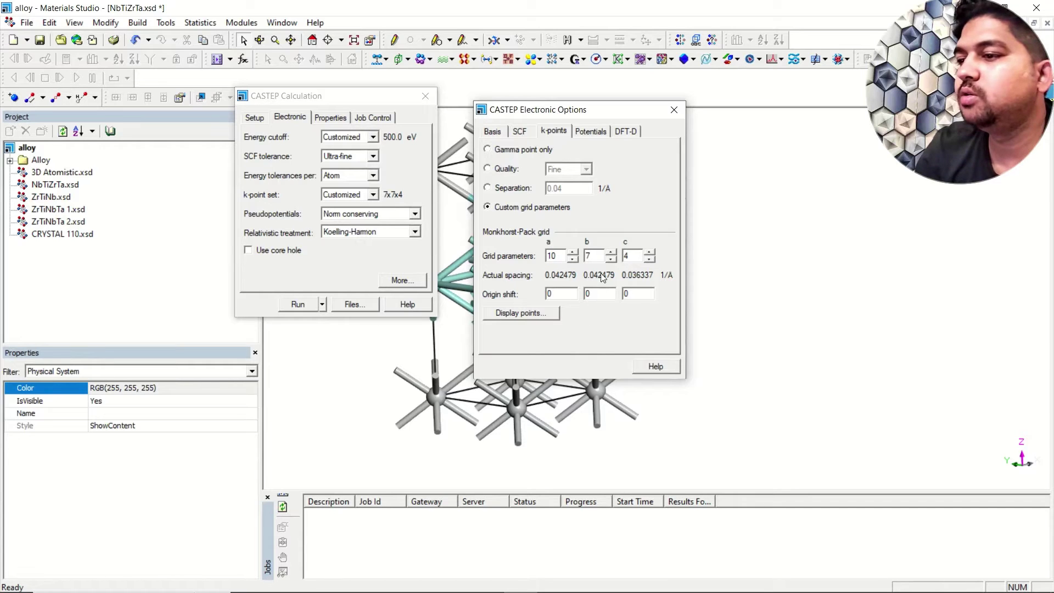
pyautogui.press('Tab')
pyautogui.write('10')
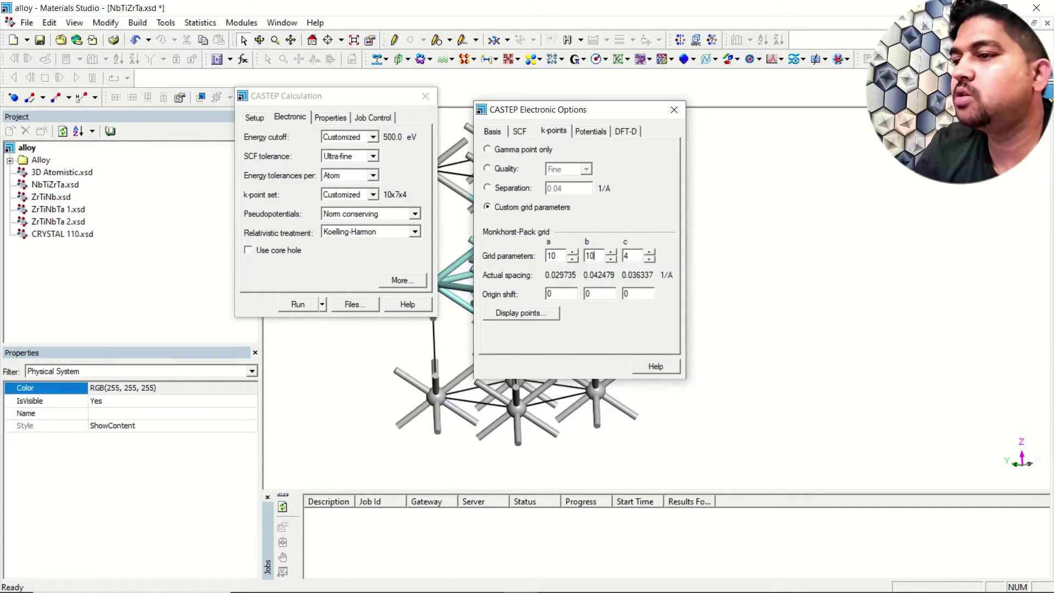
pyautogui.press('Tab')
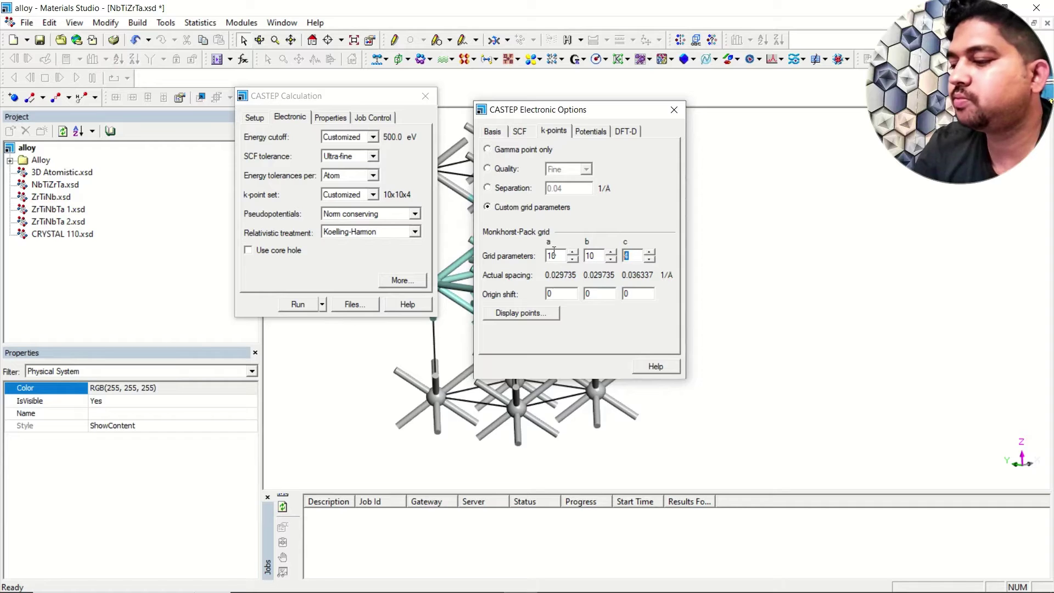
pyautogui.write('10')
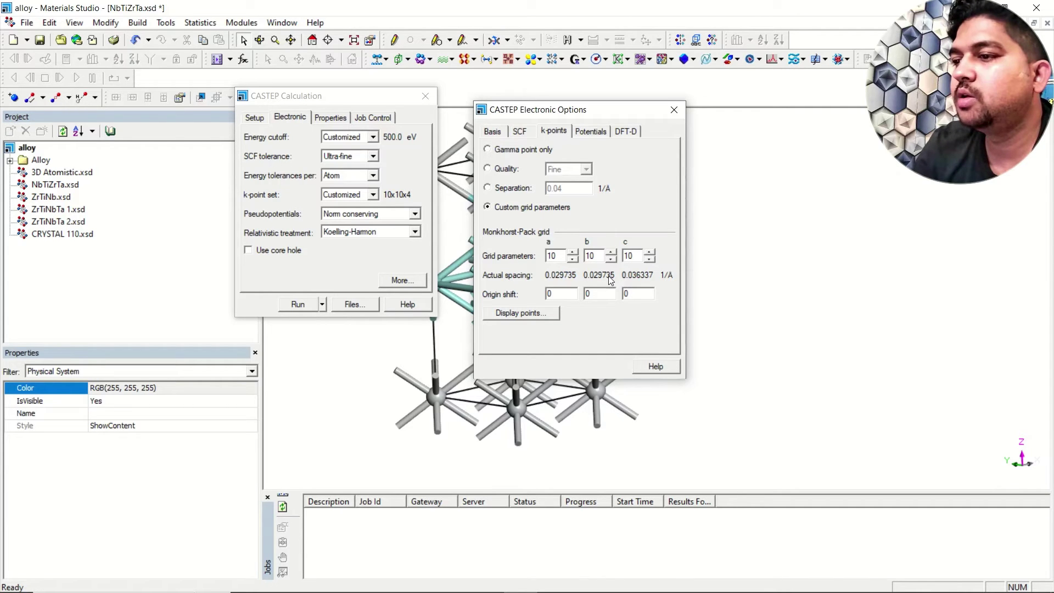
pyautogui.doubleClick(599, 299)
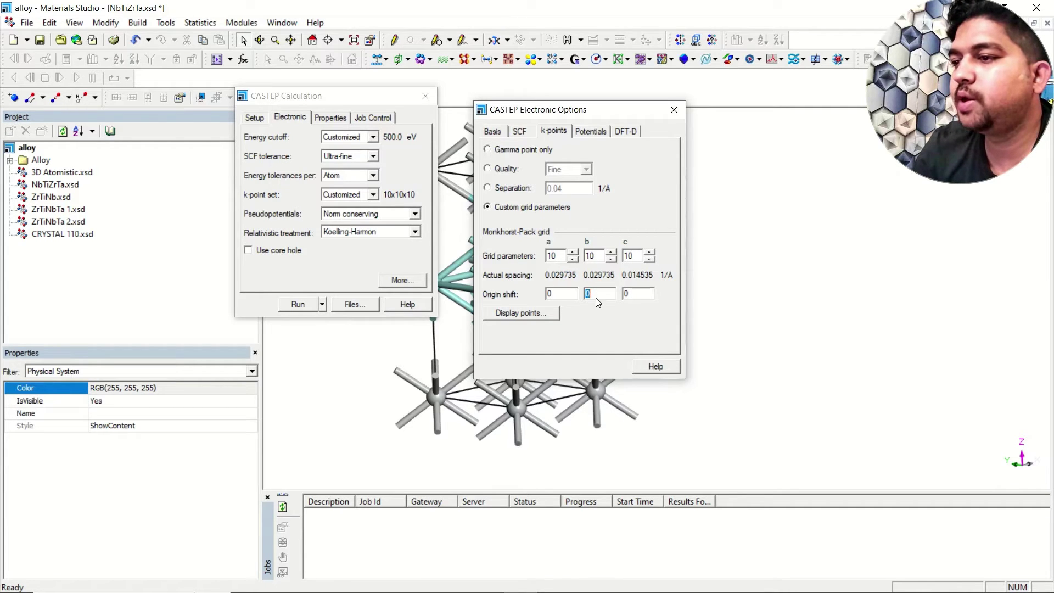
pyautogui.click(524, 189)
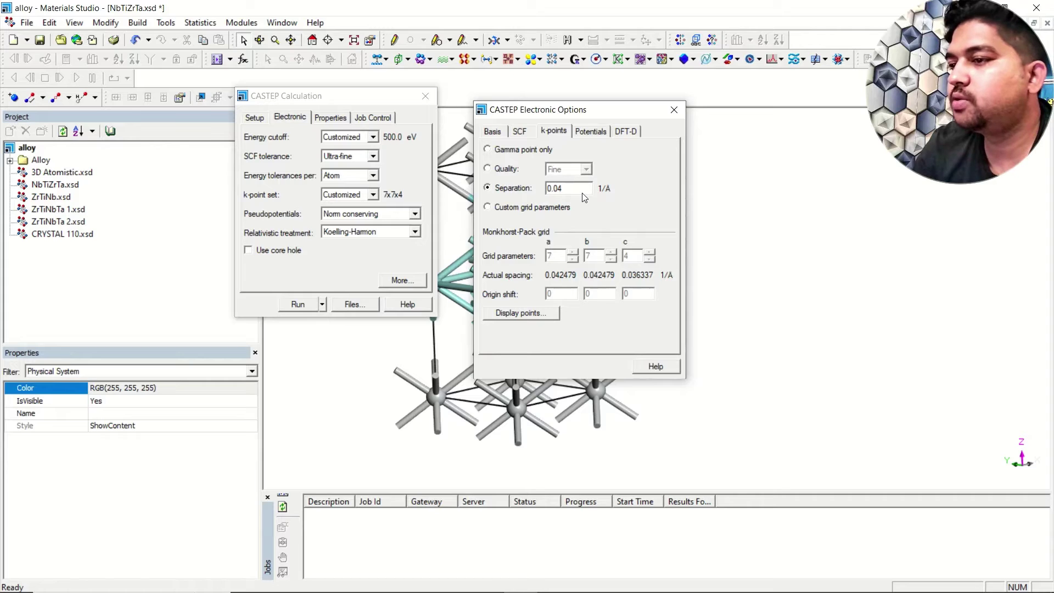
pyautogui.click(588, 132)
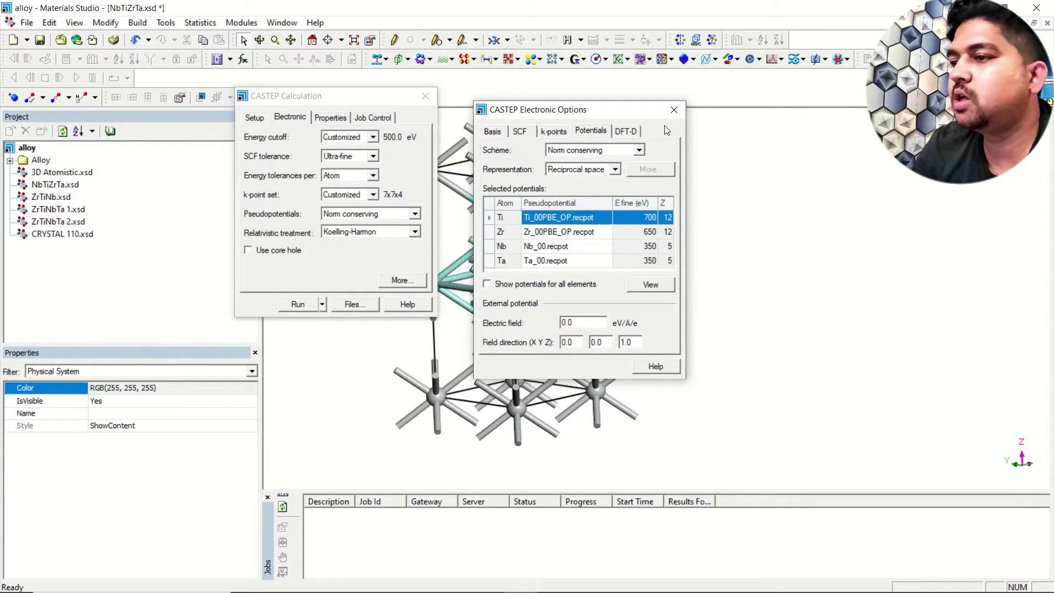
# Check the DFT-D settings, then open the band structure's Z–A–M–G–Z–R–X–G Brillouin zone path.
pyautogui.click(631, 132)
pyautogui.click(674, 110)
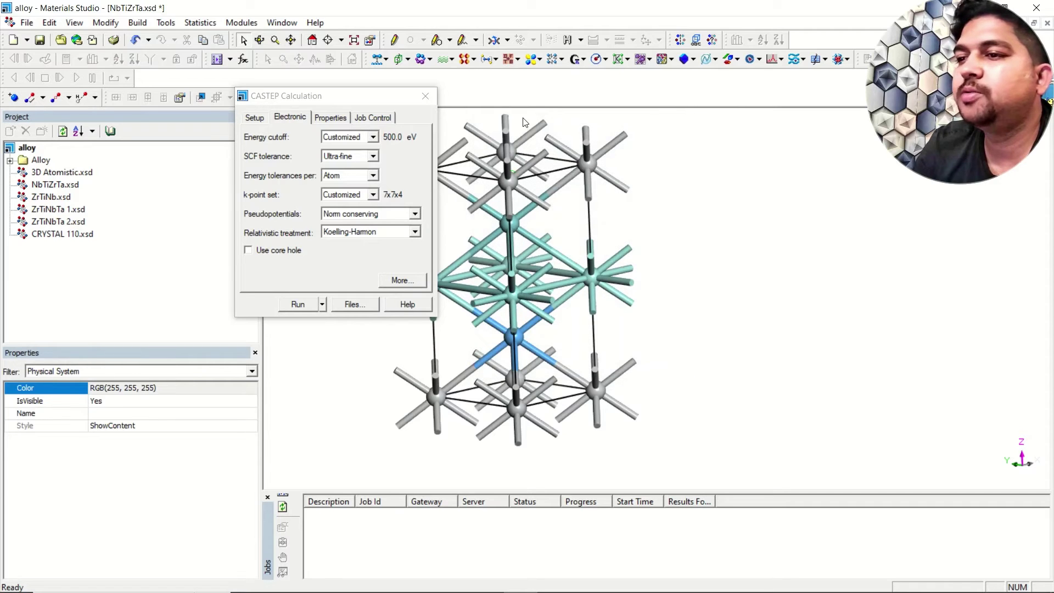
pyautogui.click(330, 118)
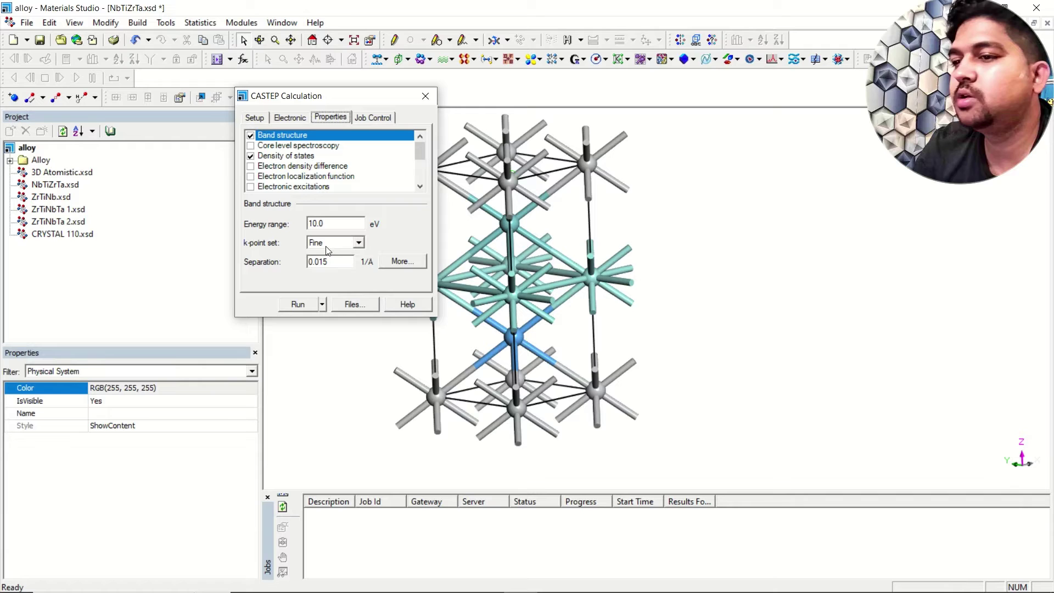
pyautogui.click(401, 261)
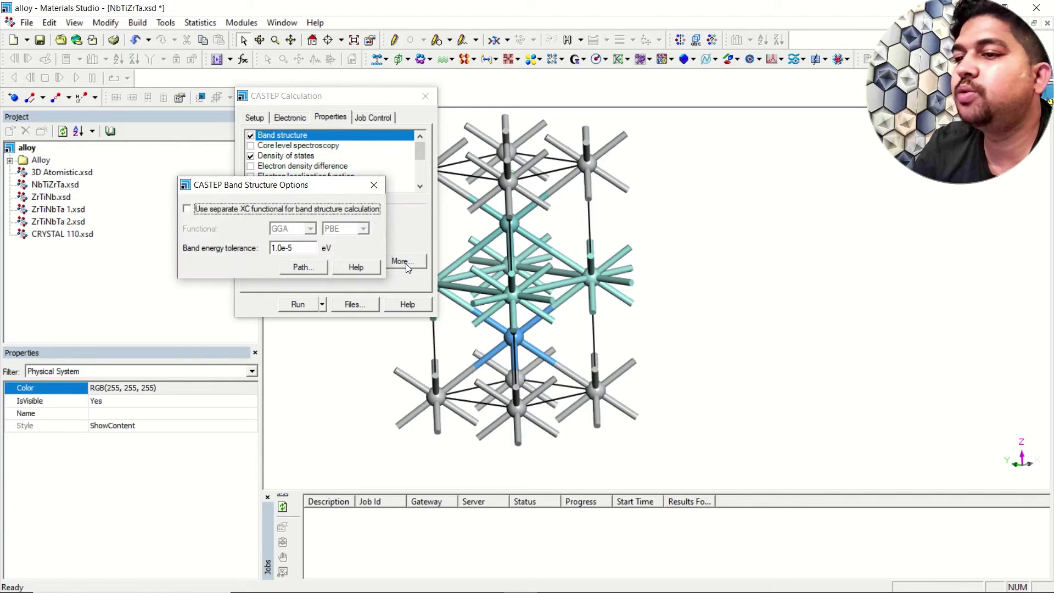
pyautogui.click(302, 267)
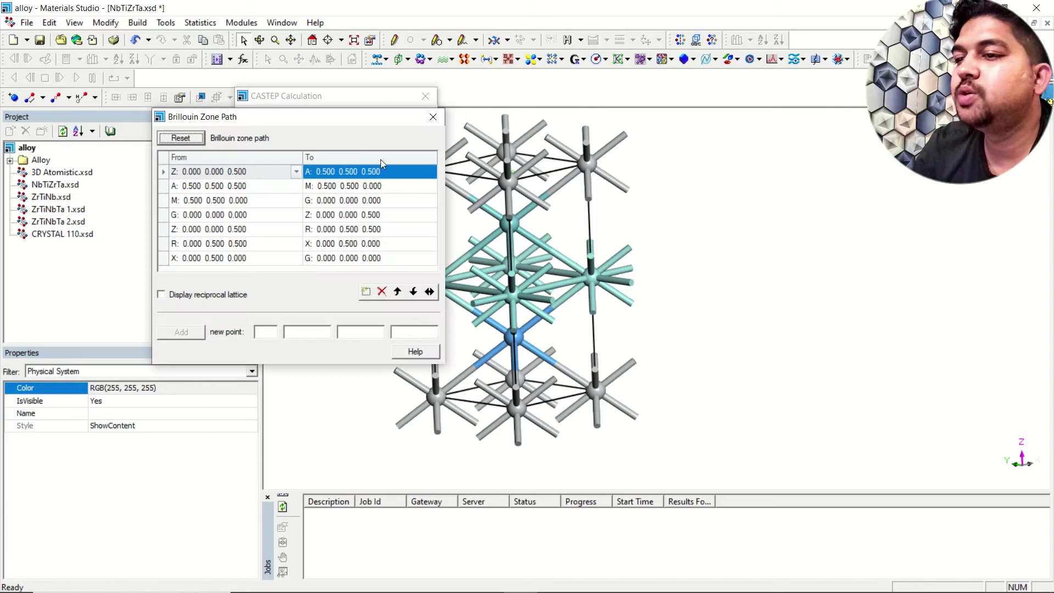
pyautogui.moveTo(558, 225); pyautogui.dragTo(668, 208)
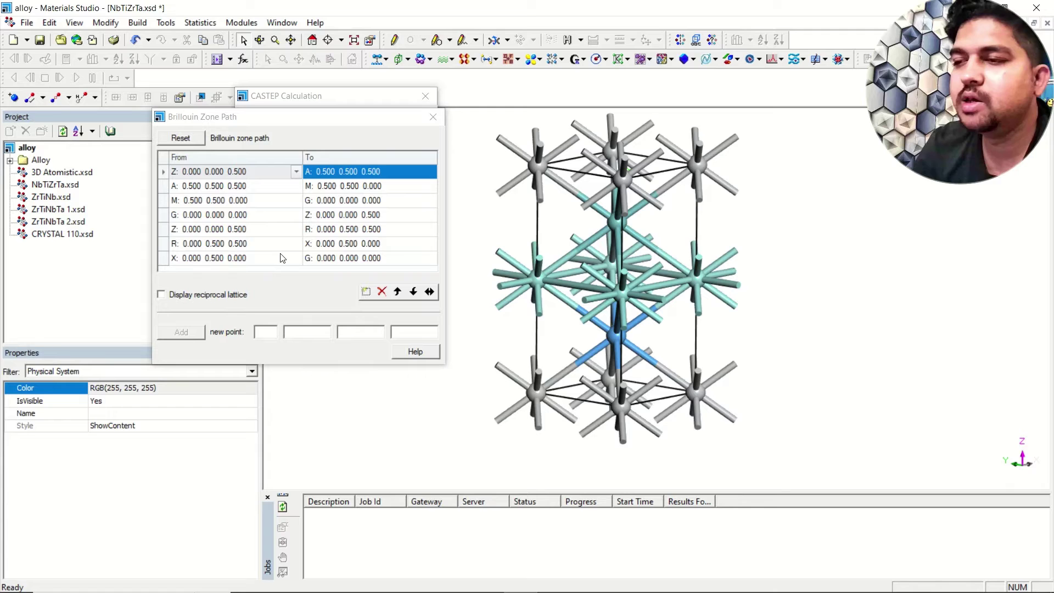
pyautogui.click(165, 295)
pyautogui.moveTo(641, 202); pyautogui.dragTo(759, 223)
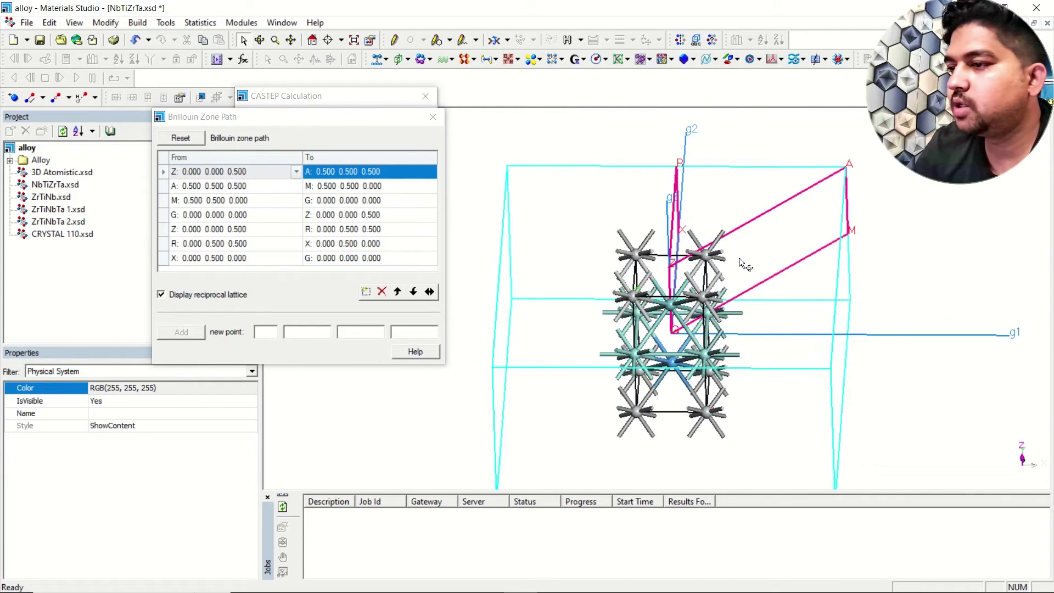
pyautogui.moveTo(739, 258)
pyautogui.mouseDown()
pyautogui.moveTo(743, 219)
pyautogui.moveTo(715, 166)
pyautogui.moveTo(703, 233)
pyautogui.mouseUp()
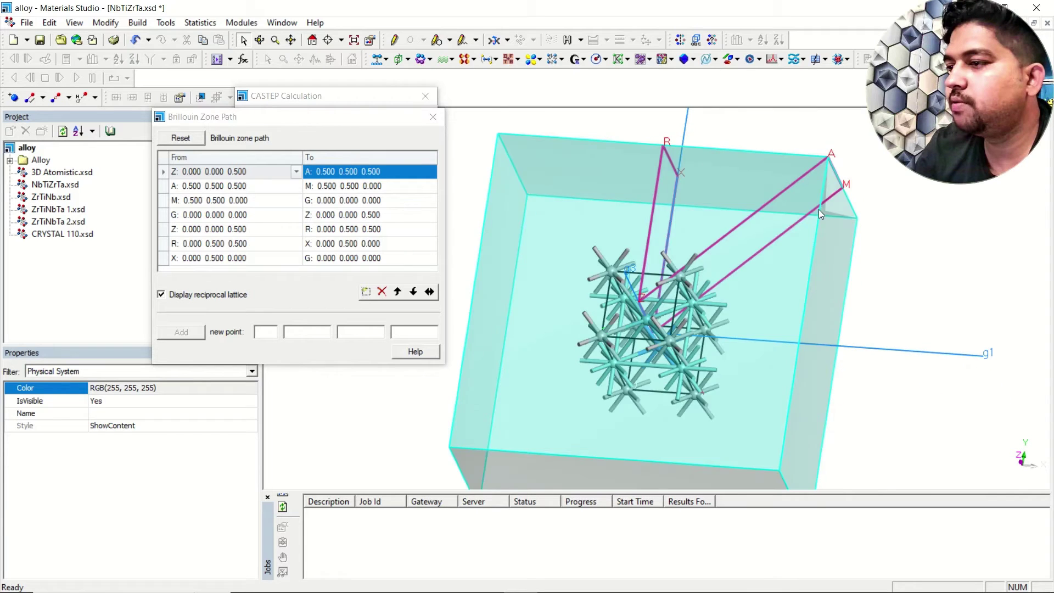
pyautogui.scroll(3, 818, 209)
pyautogui.moveTo(703, 233); pyautogui.dragTo(586, 242)
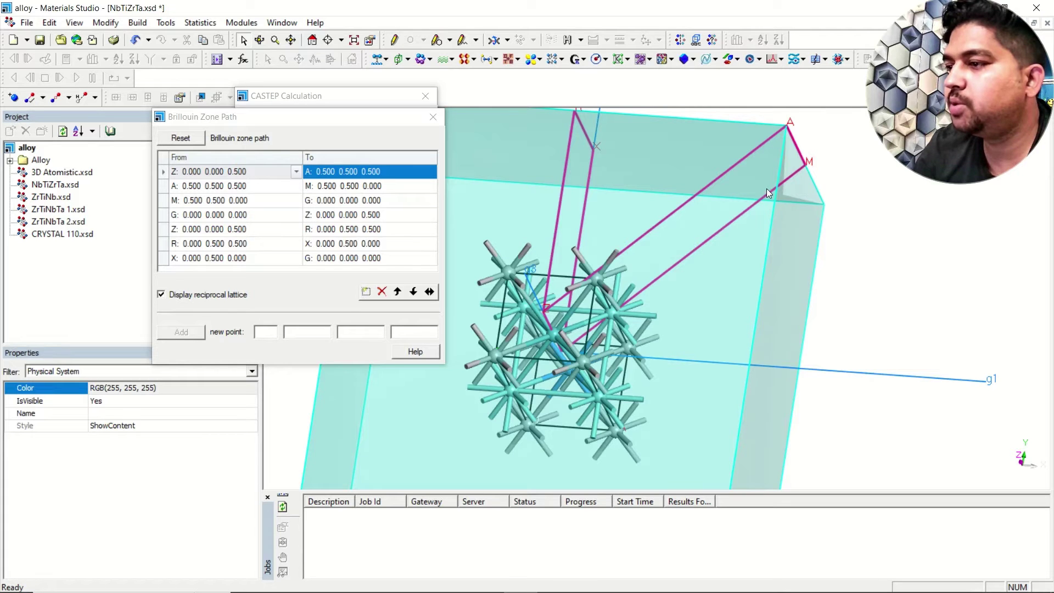
pyautogui.scroll(-2, 752, 199)
pyautogui.moveTo(643, 197)
pyautogui.mouseDown()
pyautogui.moveTo(674, 192)
pyautogui.moveTo(660, 188)
pyautogui.mouseUp()
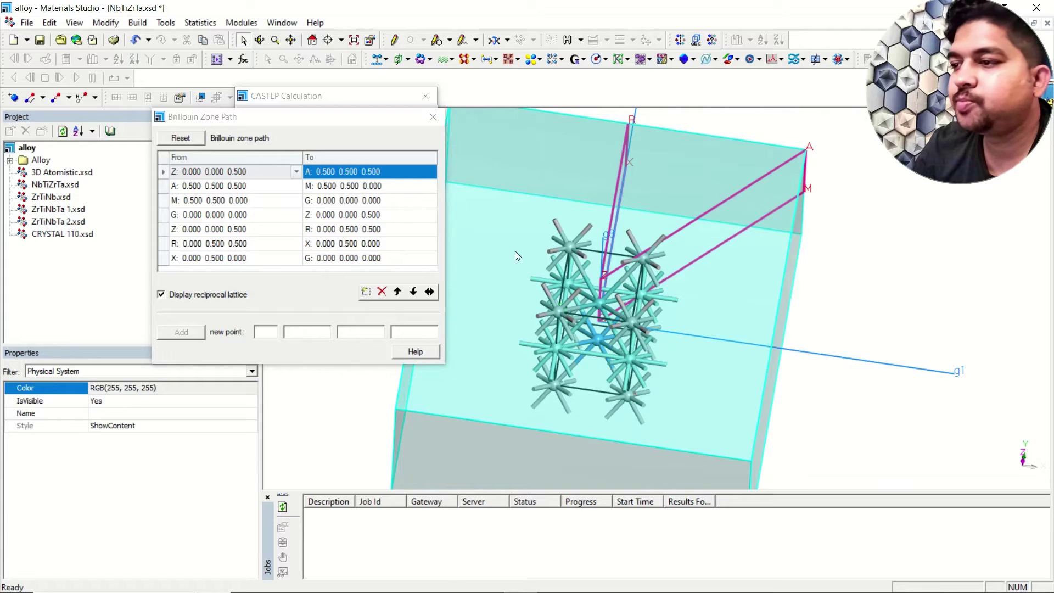
pyautogui.moveTo(516, 252); pyautogui.dragTo(575, 252)
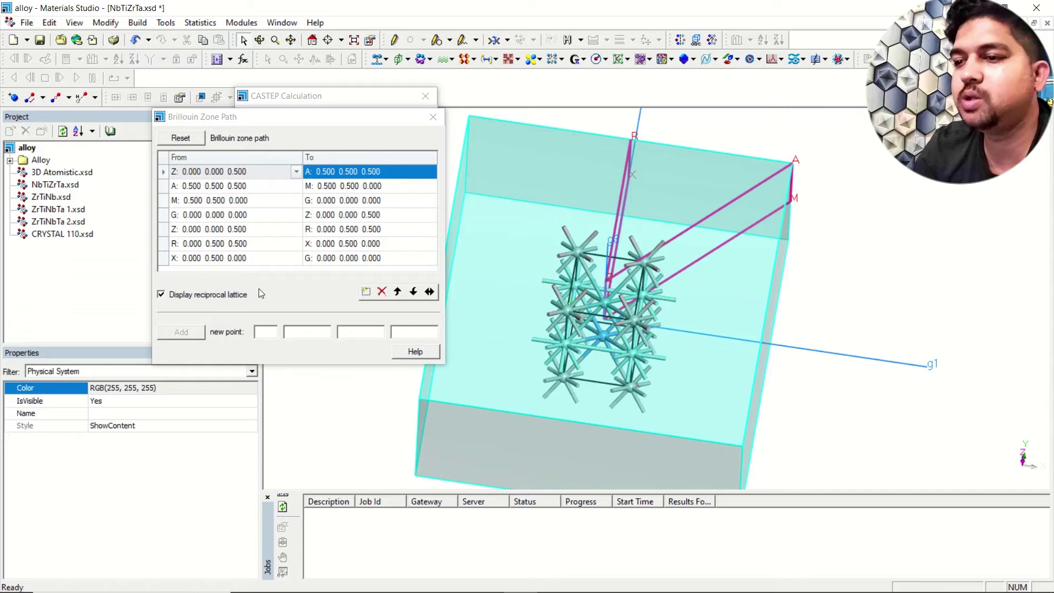
pyautogui.click(207, 296)
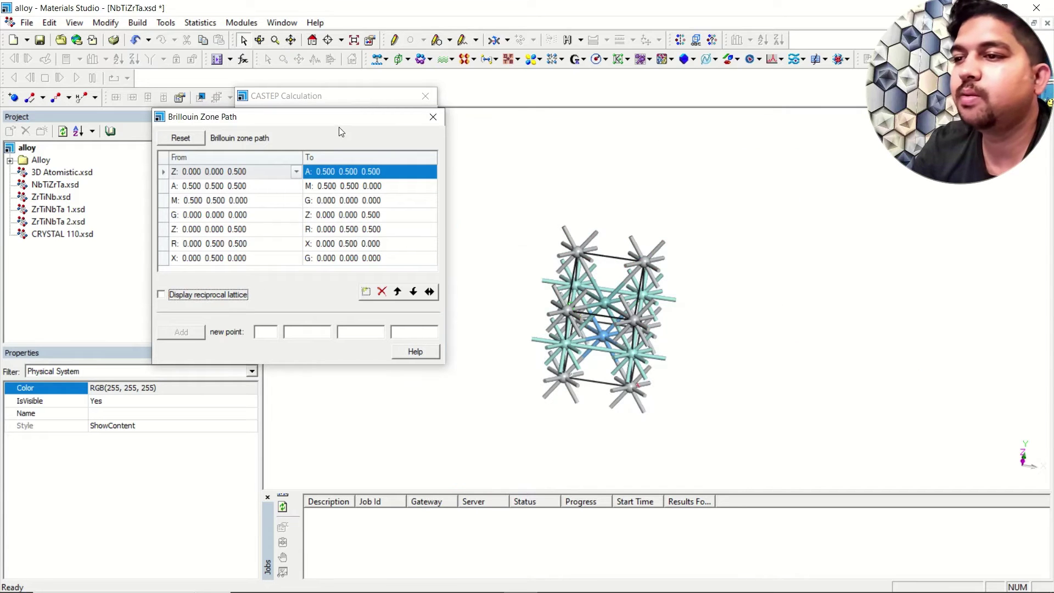
# Close the path and band options, tick Calculate PDOS, and set DOS k-point separation to 0.04 1/Å.
pyautogui.click(433, 117)
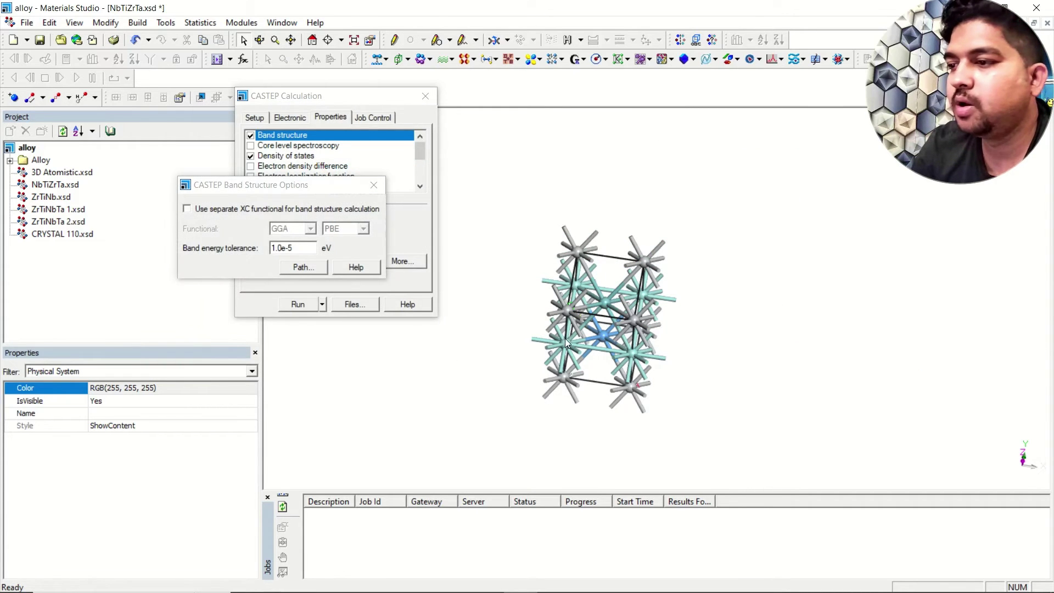
pyautogui.moveTo(565, 338); pyautogui.dragTo(559, 283)
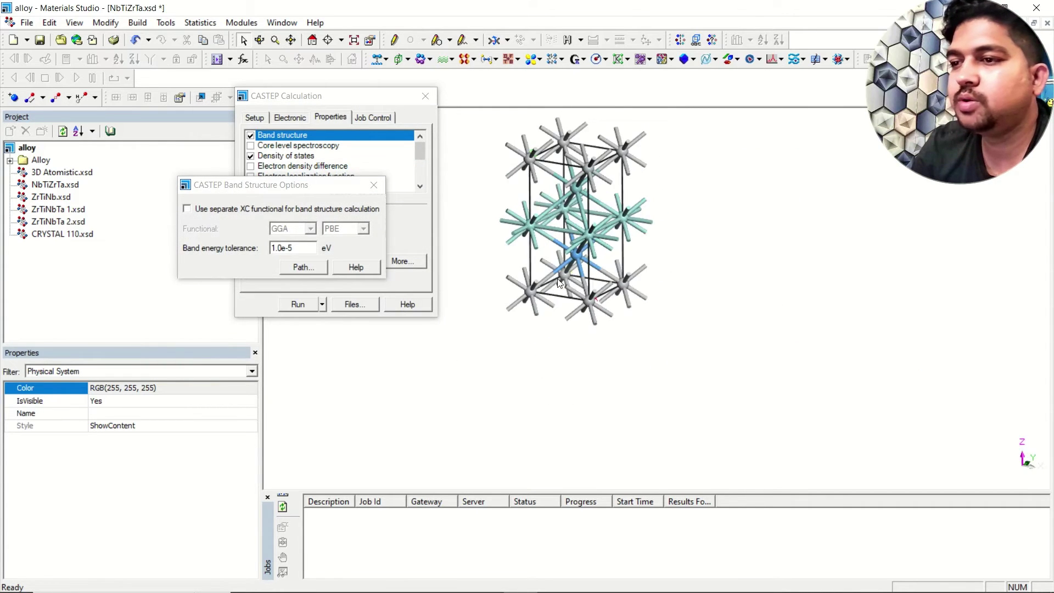
pyautogui.click(374, 185)
pyautogui.click(279, 157)
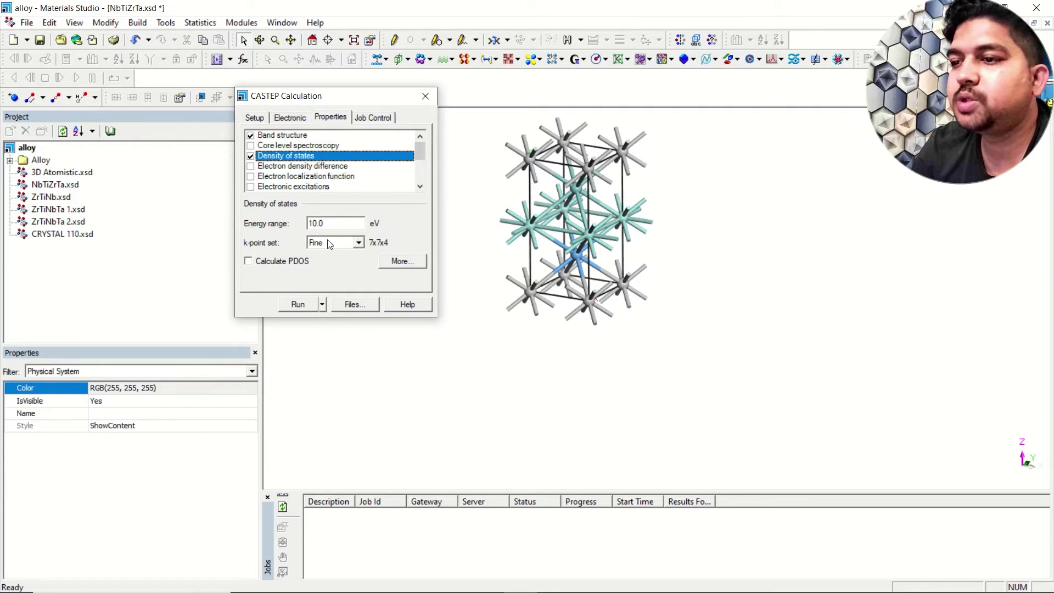
pyautogui.click(248, 261)
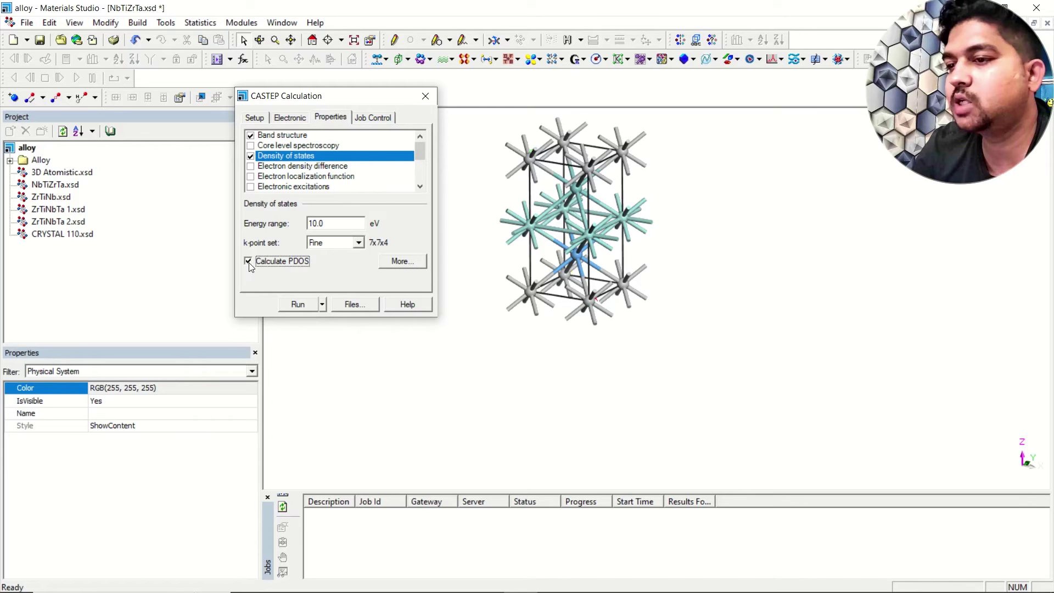
pyautogui.click(403, 262)
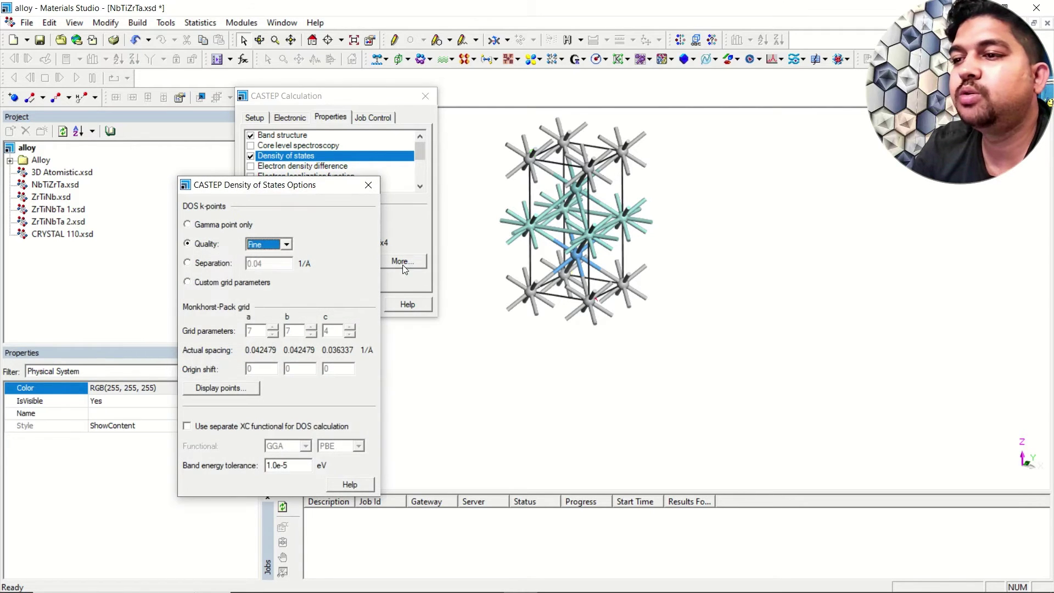
pyautogui.moveTo(301, 187); pyautogui.dragTo(565, 92)
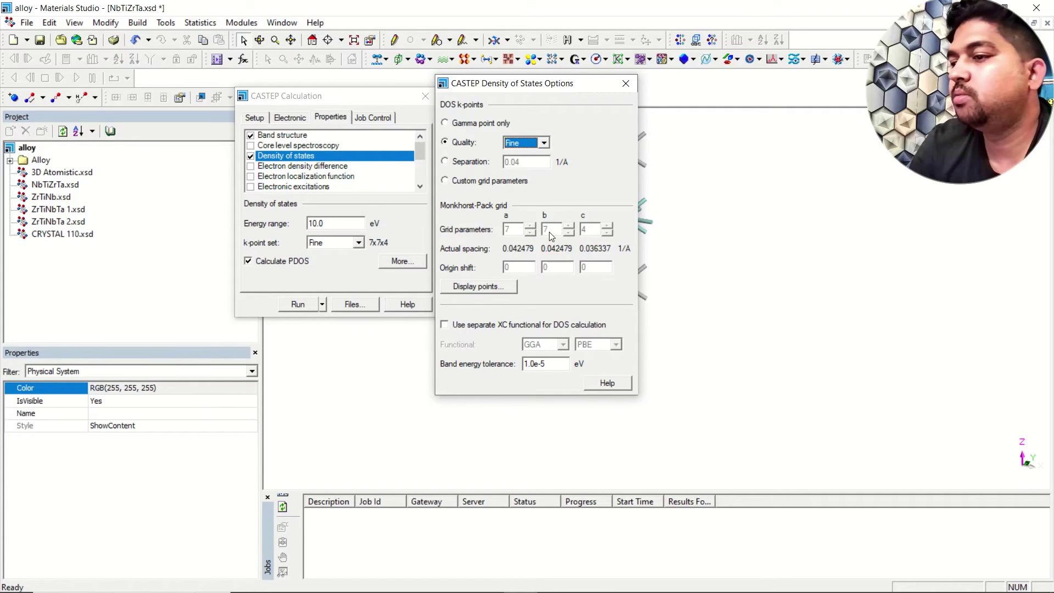
pyautogui.click(469, 163)
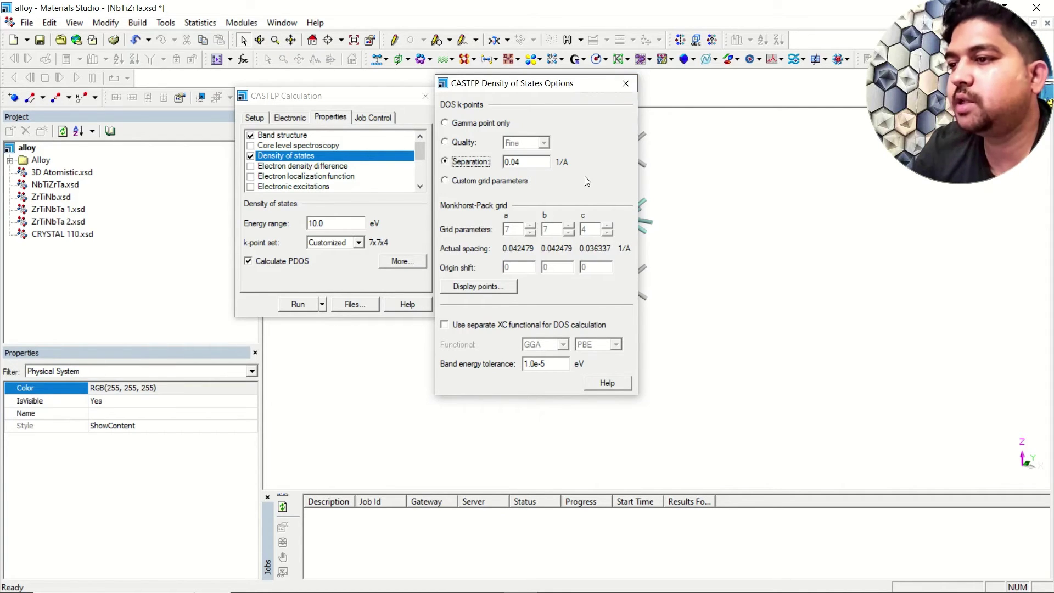
pyautogui.click(625, 85)
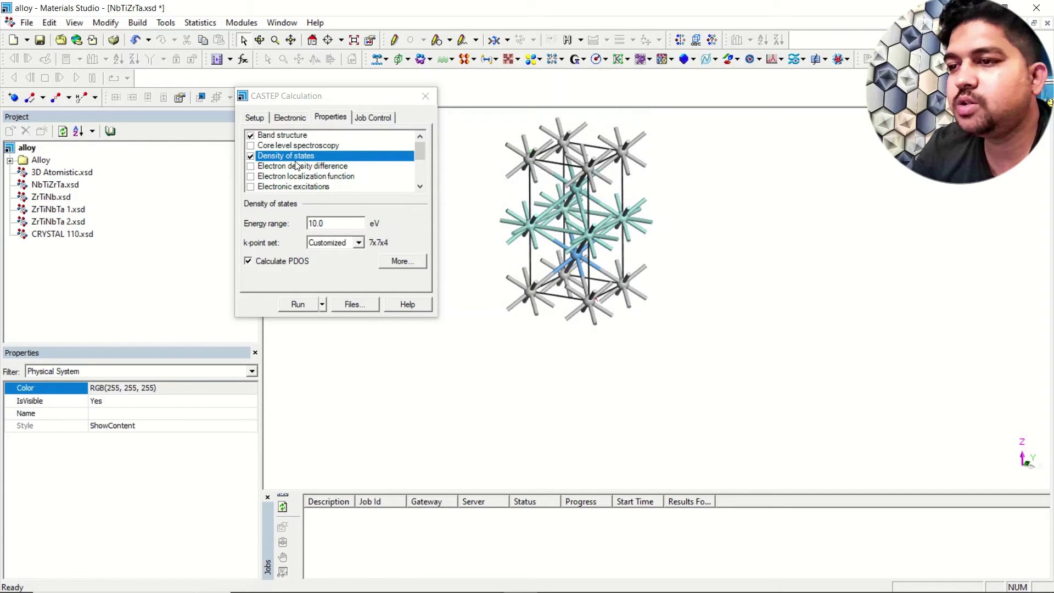
# Show the Job Control settings: My Computer gateway with 1 of 4 cores.
pyautogui.click(376, 118)
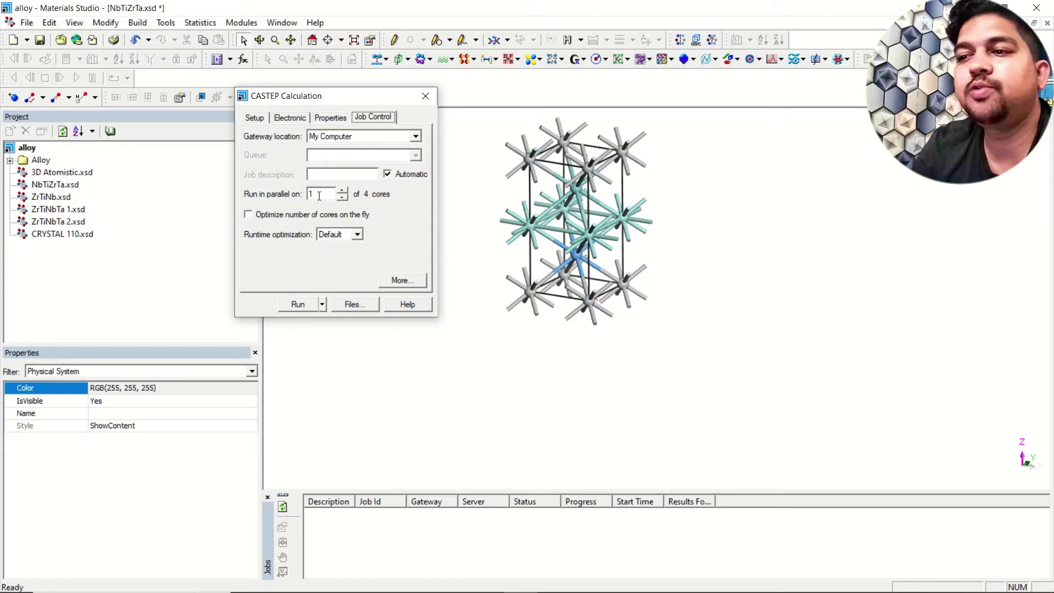